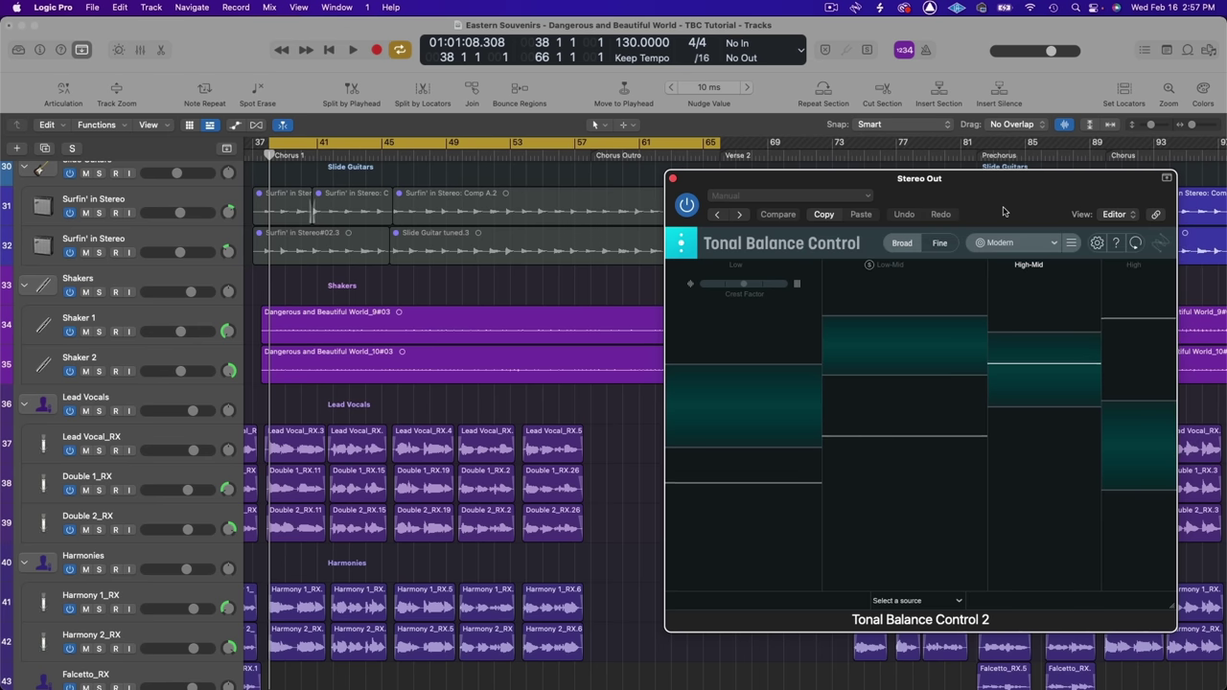
{"action": "left_click", "coordinate": [1011, 242]}
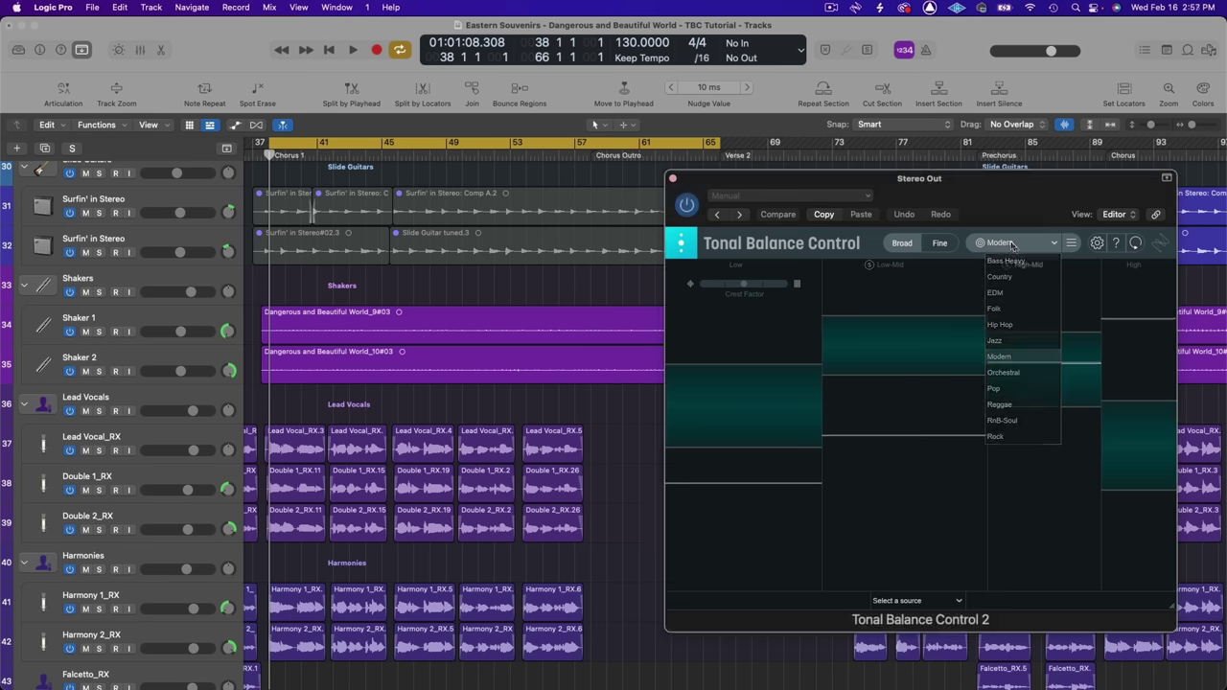
{"action": "left_click", "coordinate": [1013, 246]}
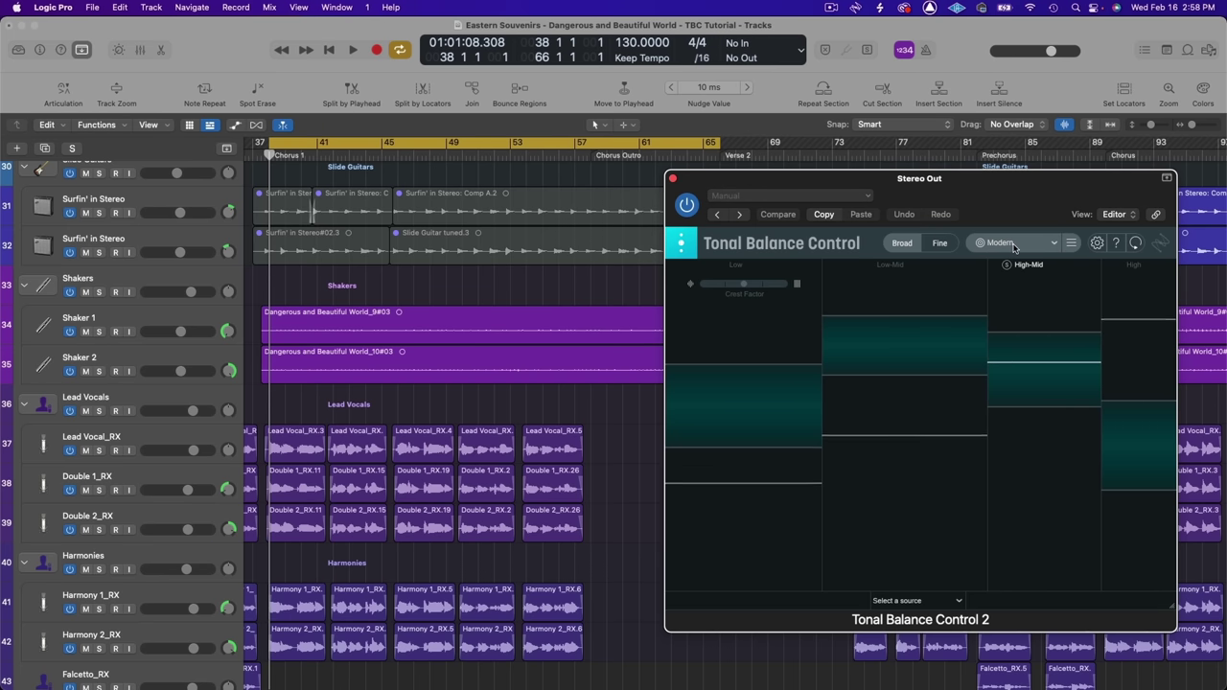
{"action": "left_click", "coordinate": [1013, 246]}
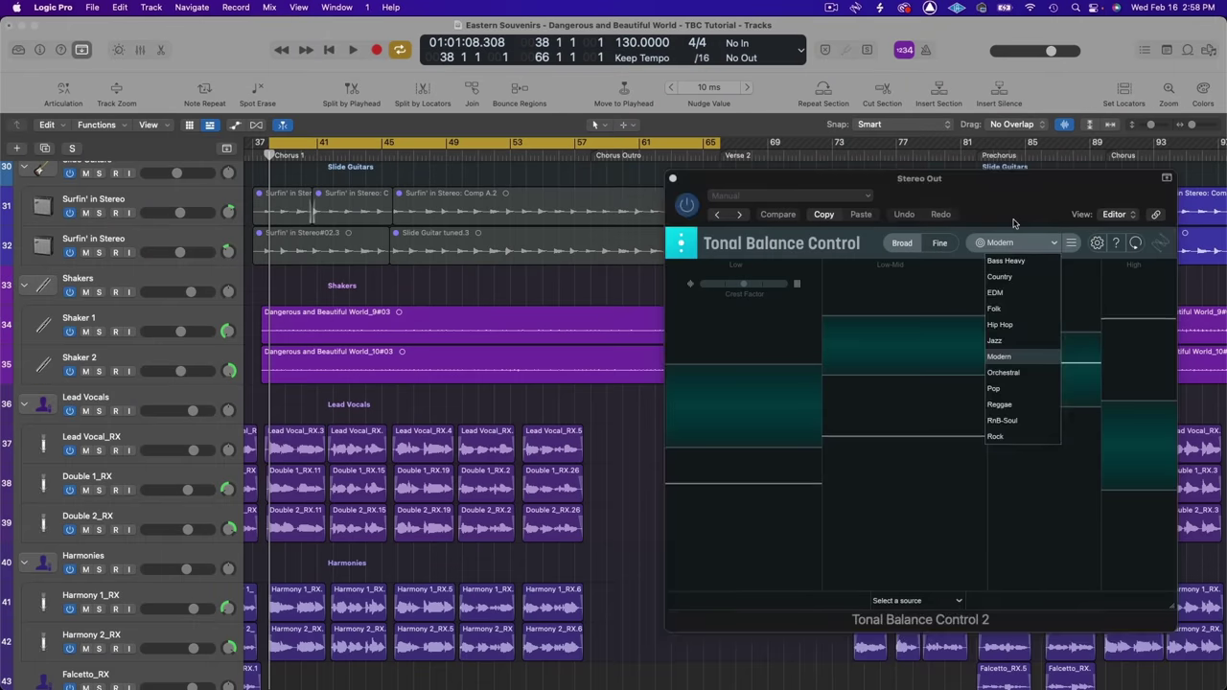
{"action": "left_click", "coordinate": [1013, 223]}
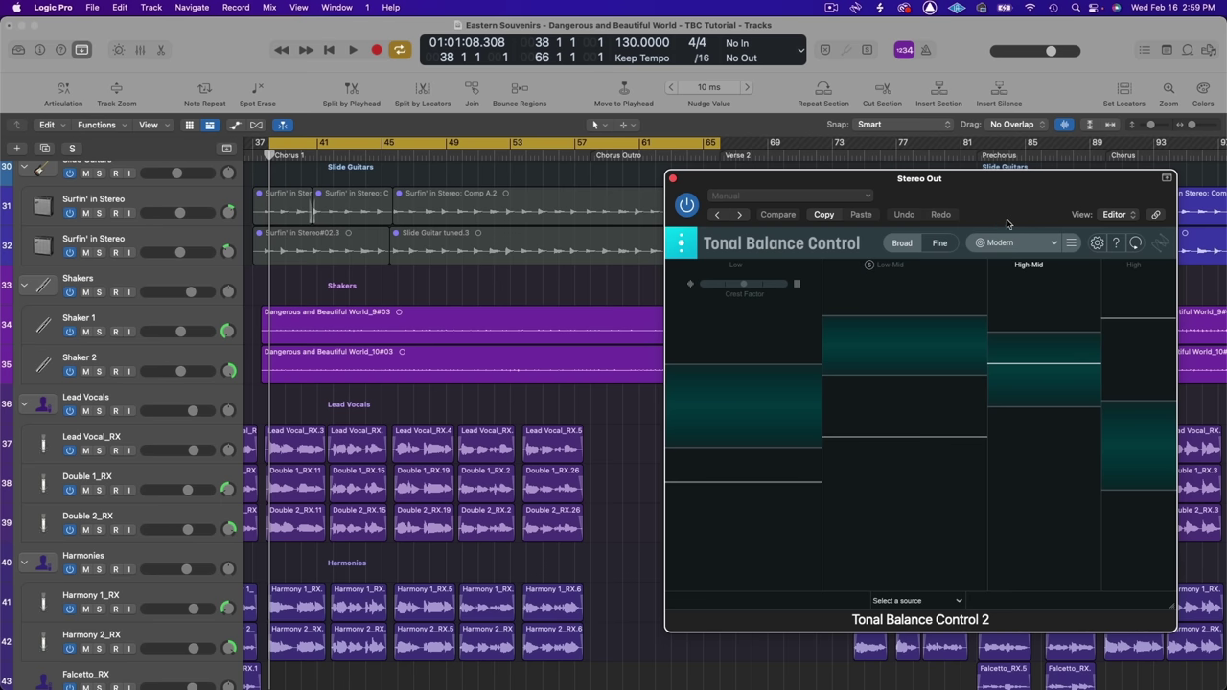
{"action": "left_click", "coordinate": [1070, 242]}
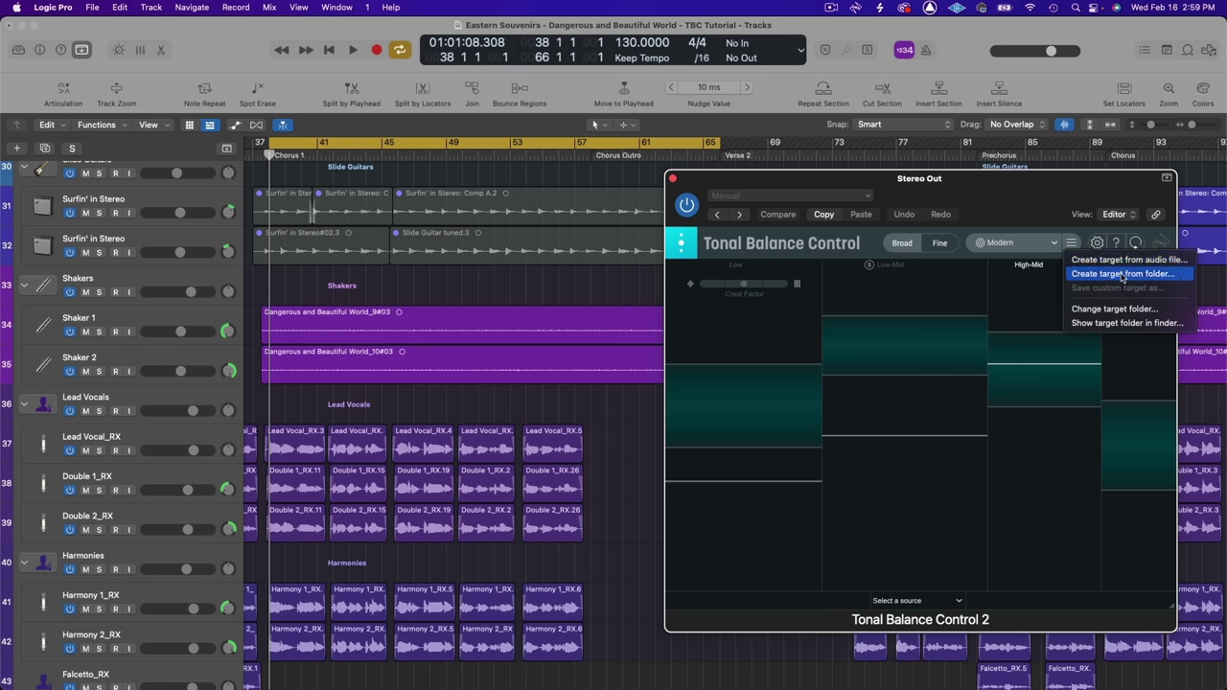
{"action": "left_click", "coordinate": [1053, 220]}
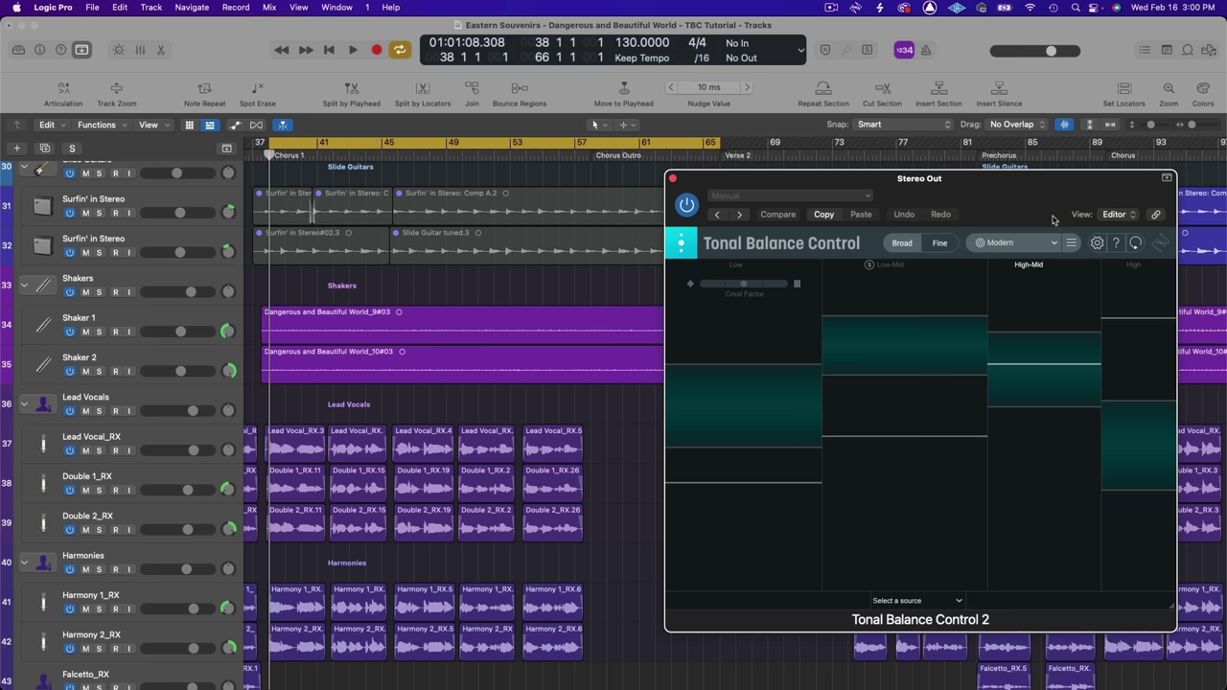
{"action": "left_click", "coordinate": [1018, 243]}
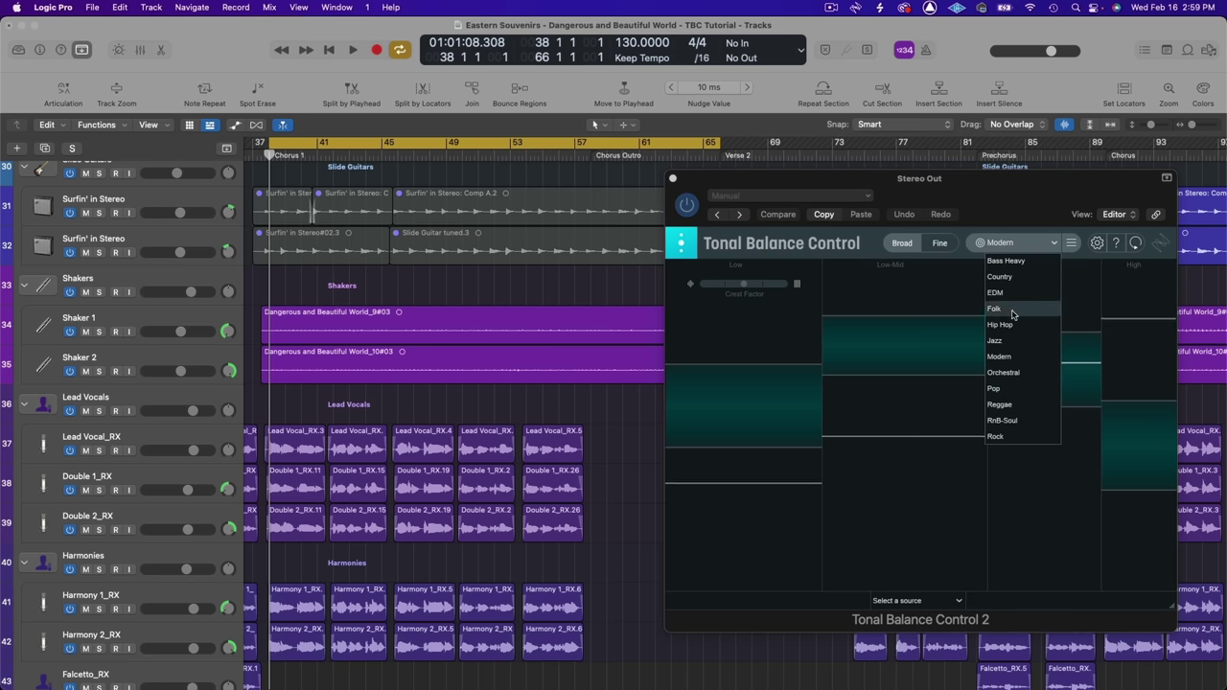
{"action": "left_click", "coordinate": [1005, 359]}
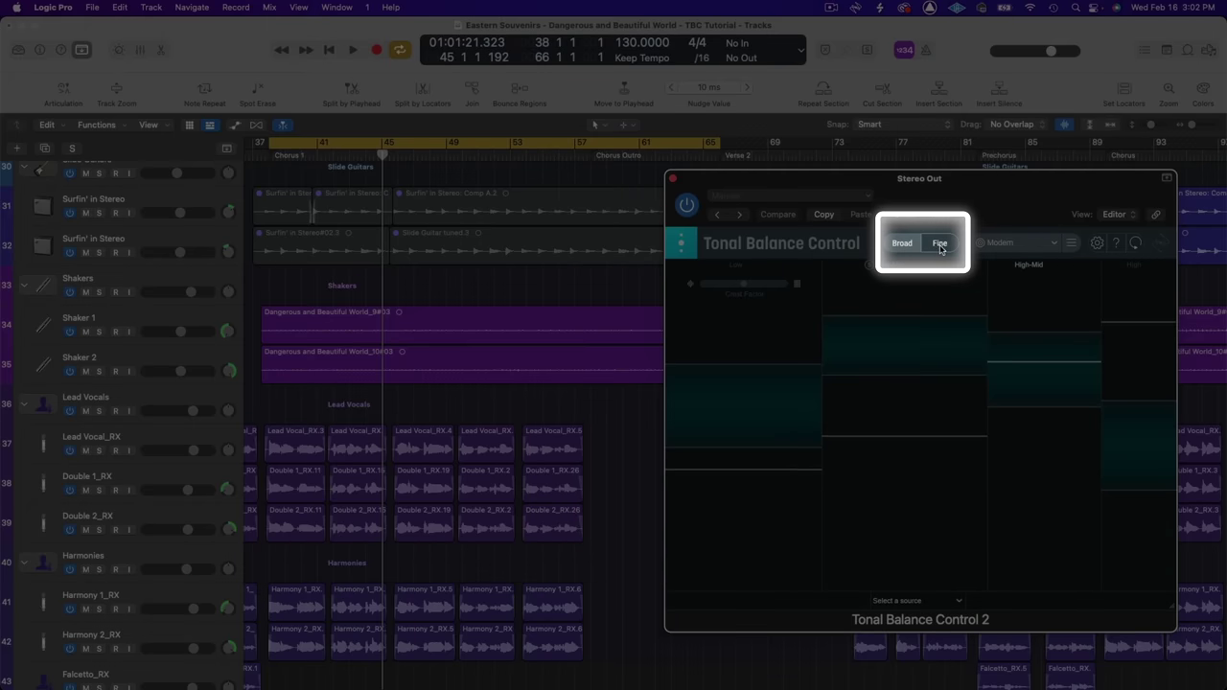
{"action": "left_click", "coordinate": [940, 245]}
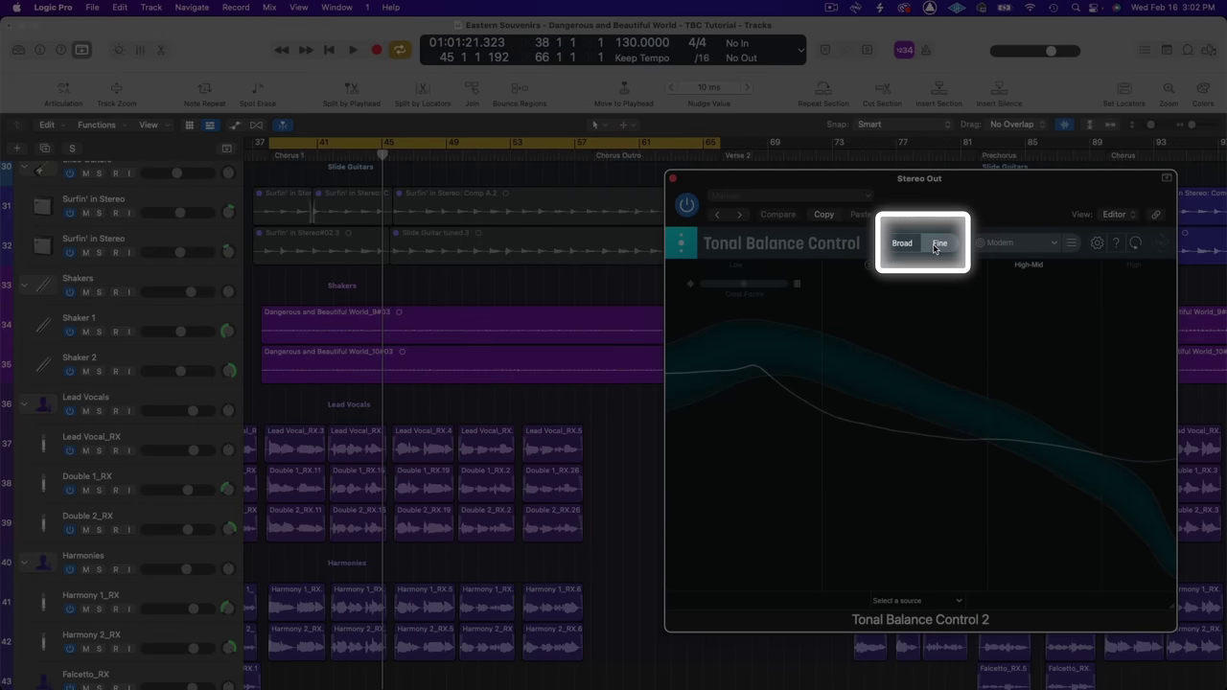
{"action": "left_click", "coordinate": [902, 246]}
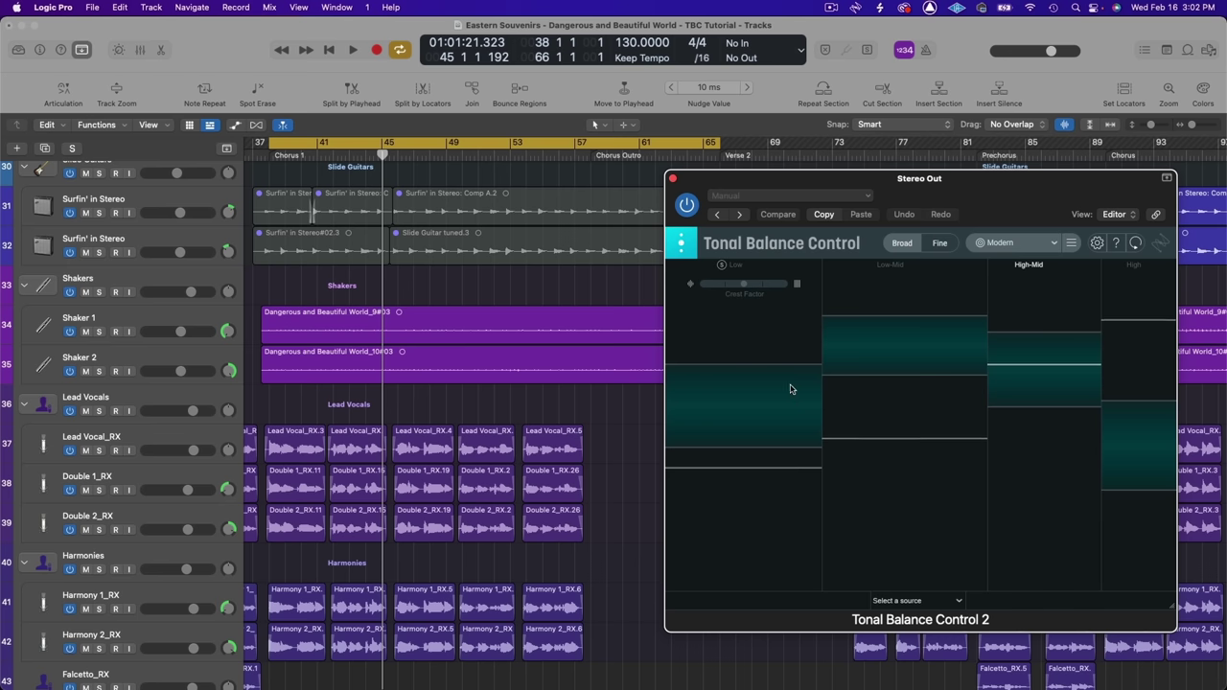
{"action": "left_click", "coordinate": [942, 244]}
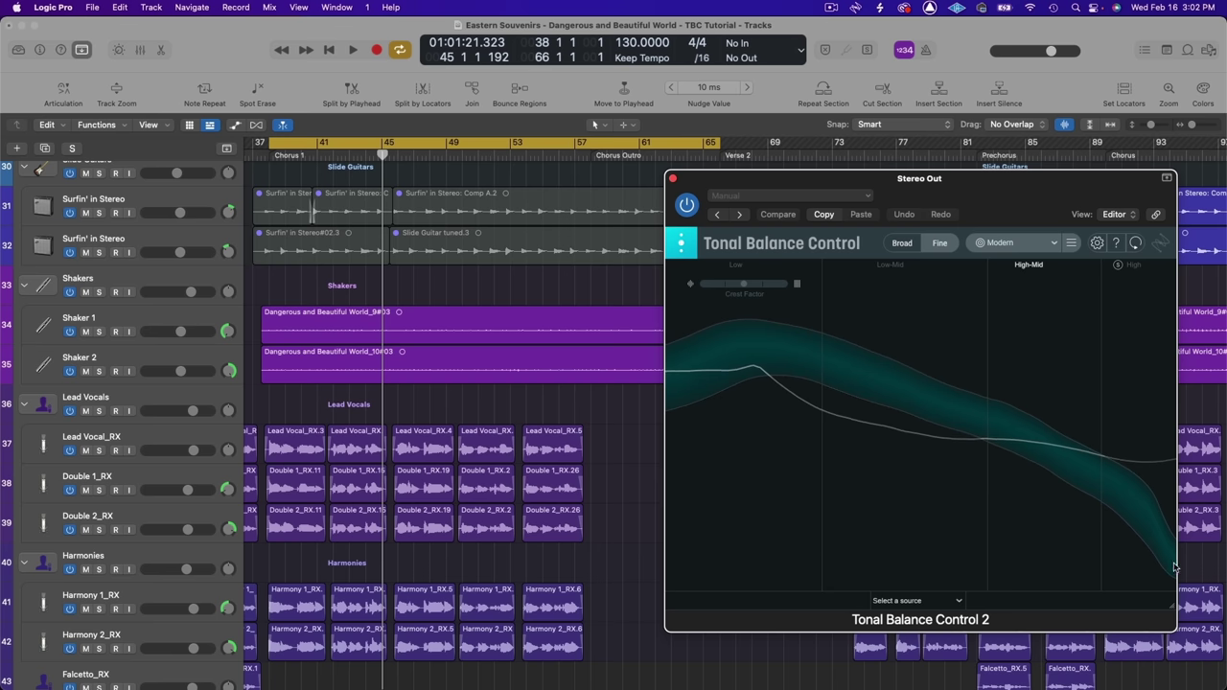
{"action": "left_click", "coordinate": [905, 243]}
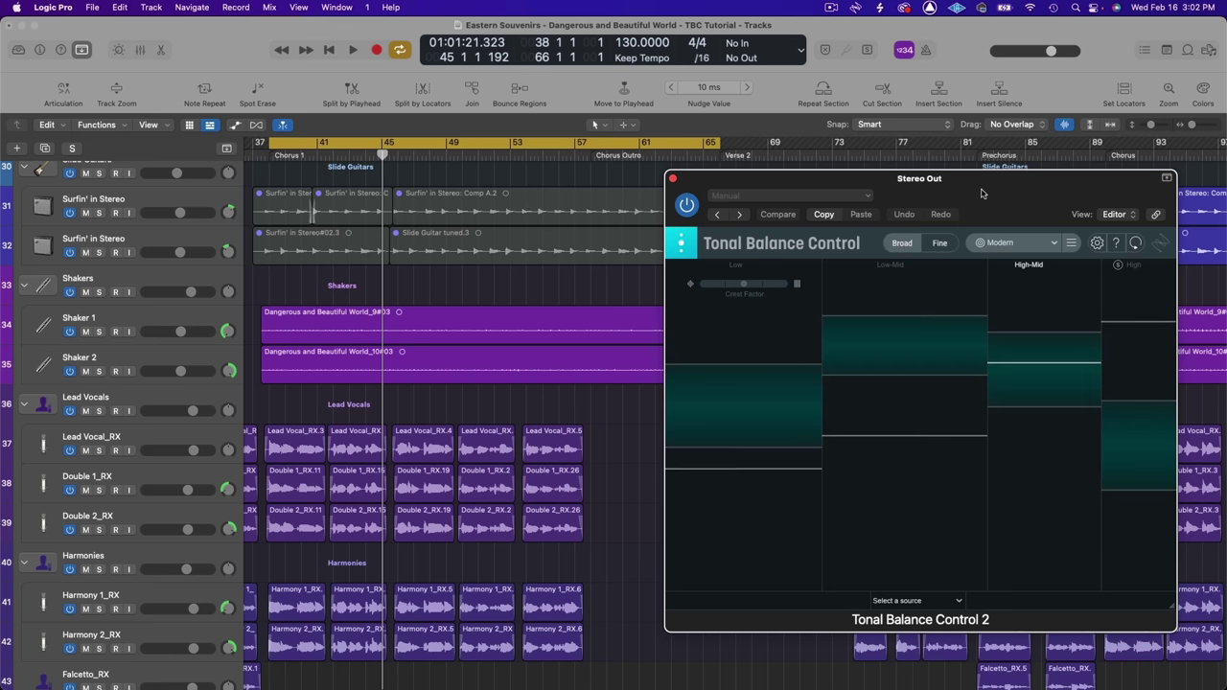
Play the mix briefly against the Modern target, then solo the Low band
{"action": "key", "text": "space"}
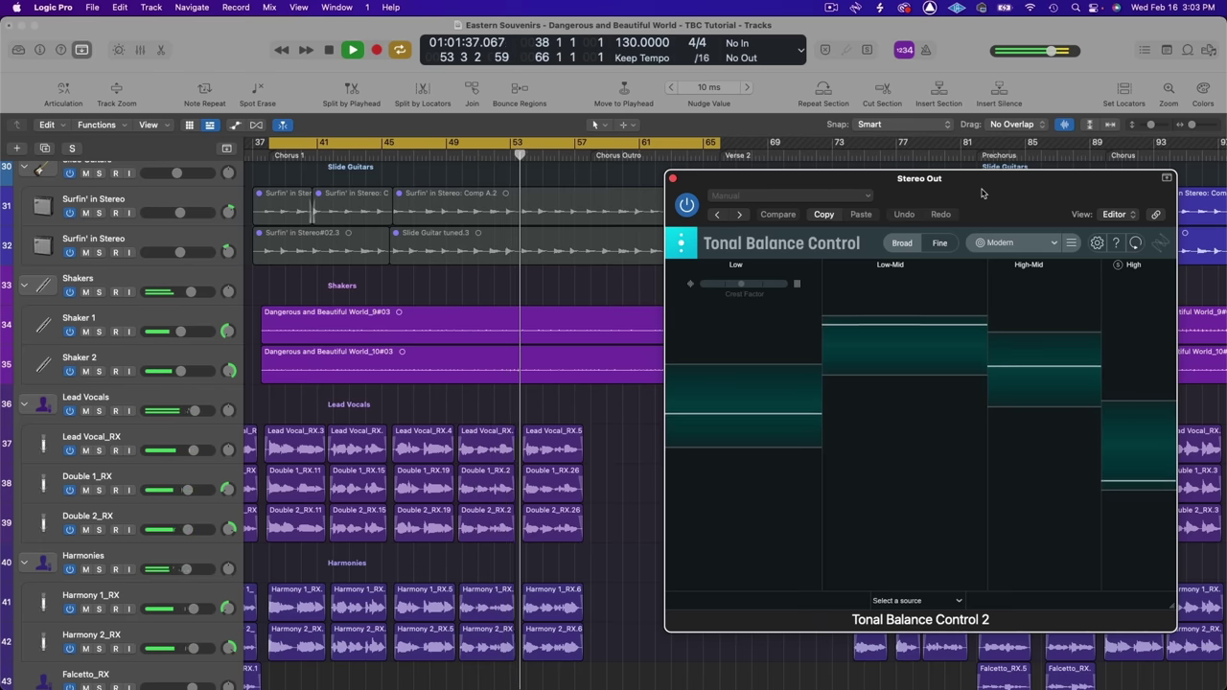
{"action": "key", "text": "space"}
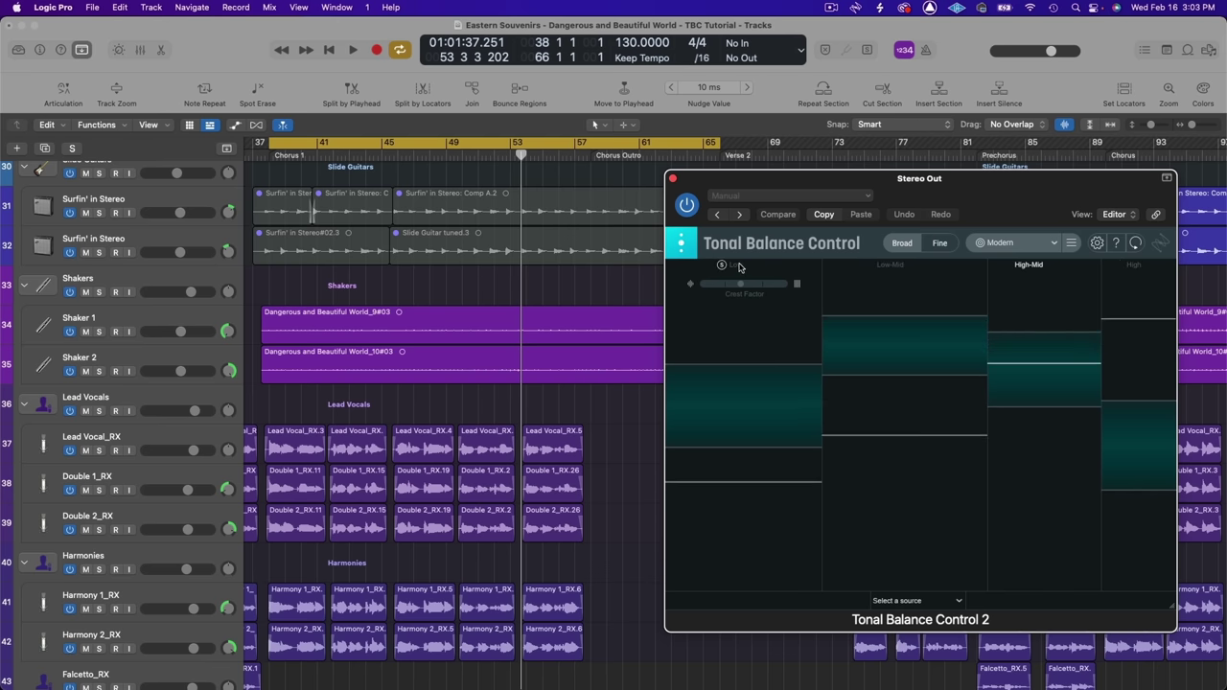
{"action": "left_click", "coordinate": [722, 266]}
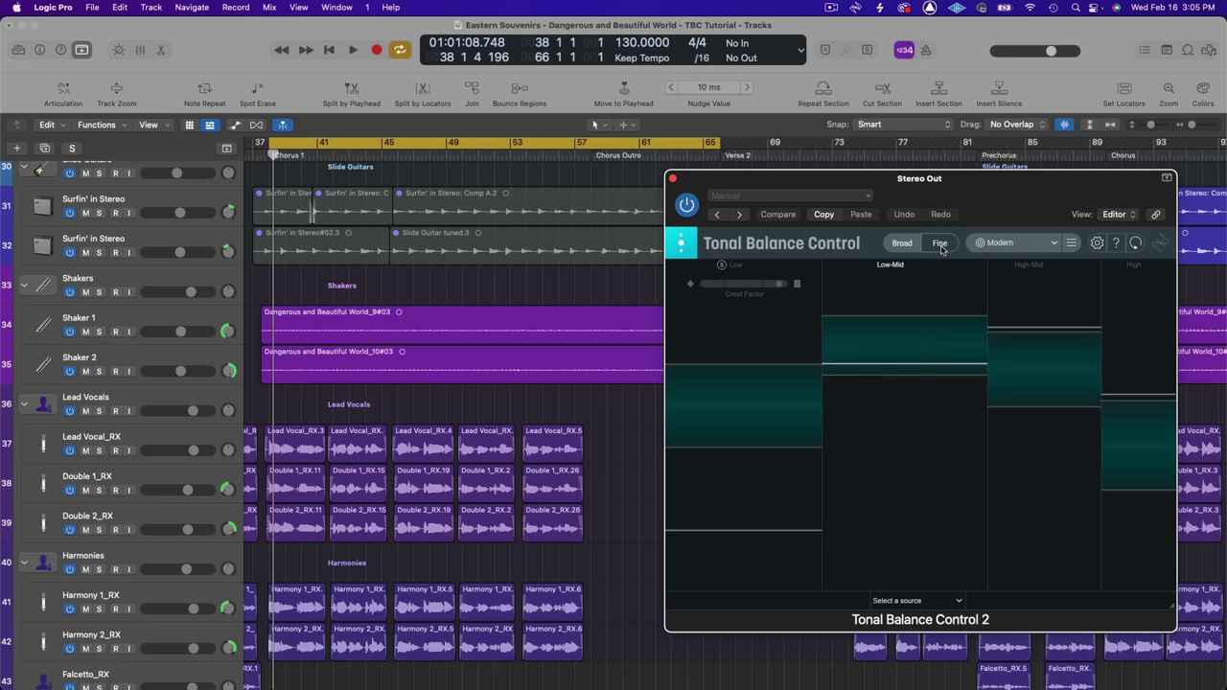
Switch Tonal Balance Control to the Fine view and play the mix until the curve draws
{"action": "left_click", "coordinate": [940, 246]}
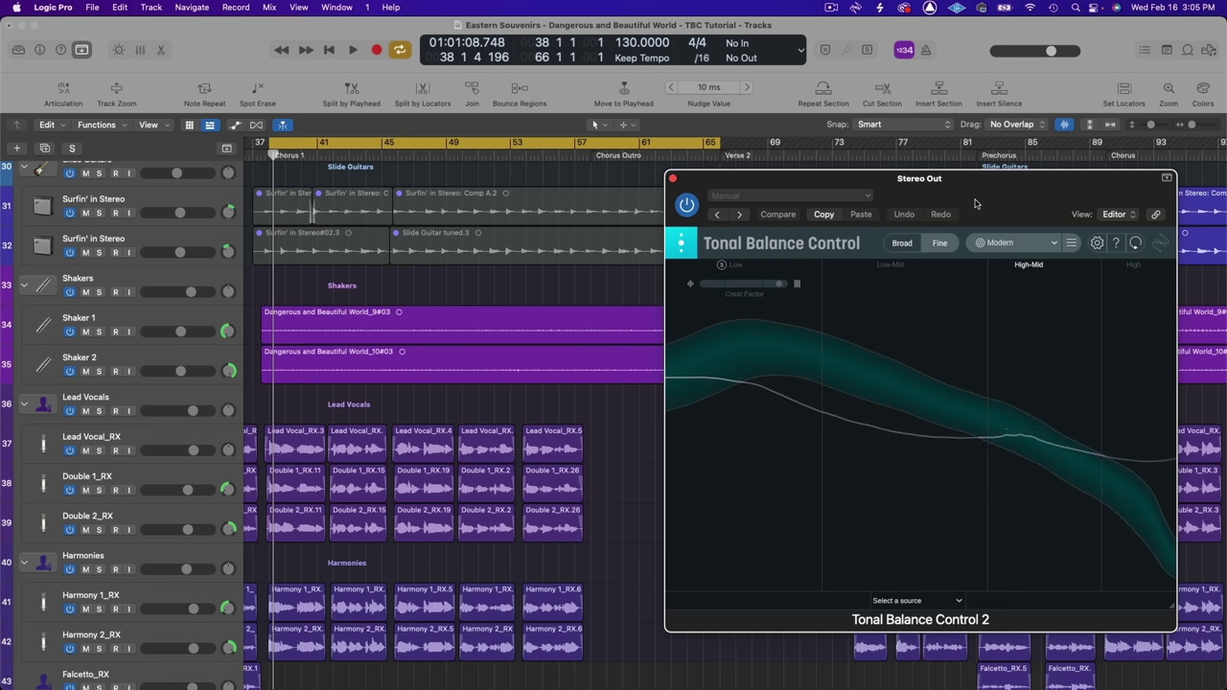
{"action": "key", "text": "space"}
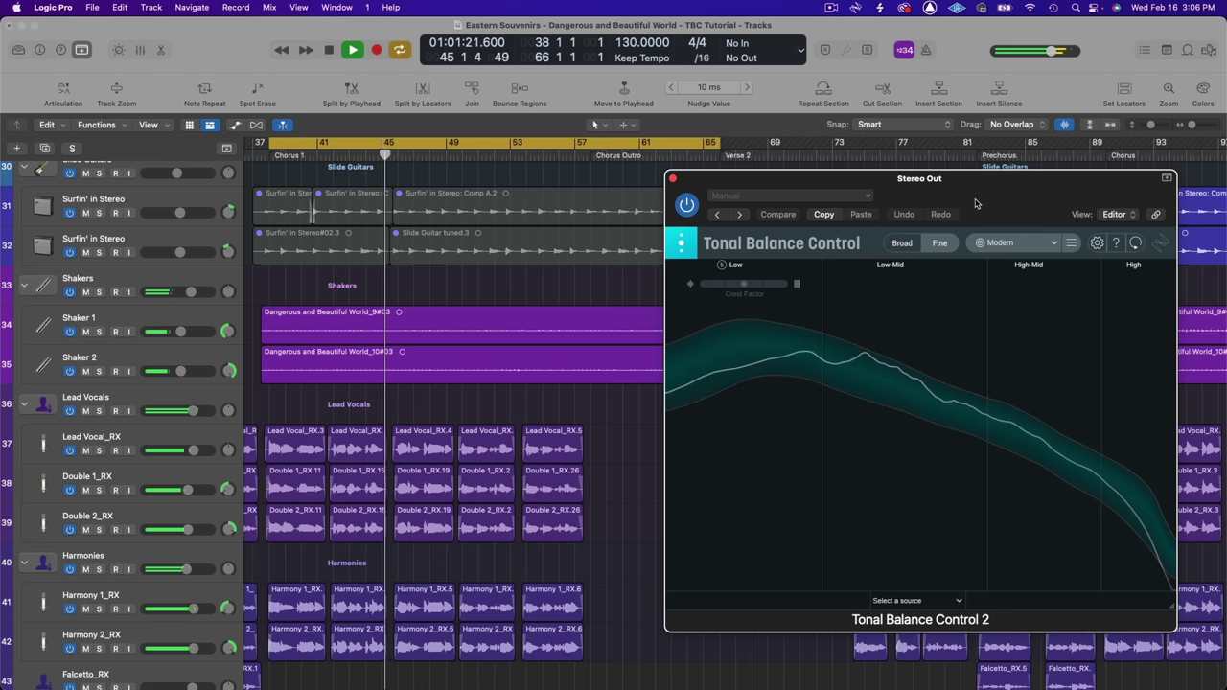
{"action": "key", "text": "space"}
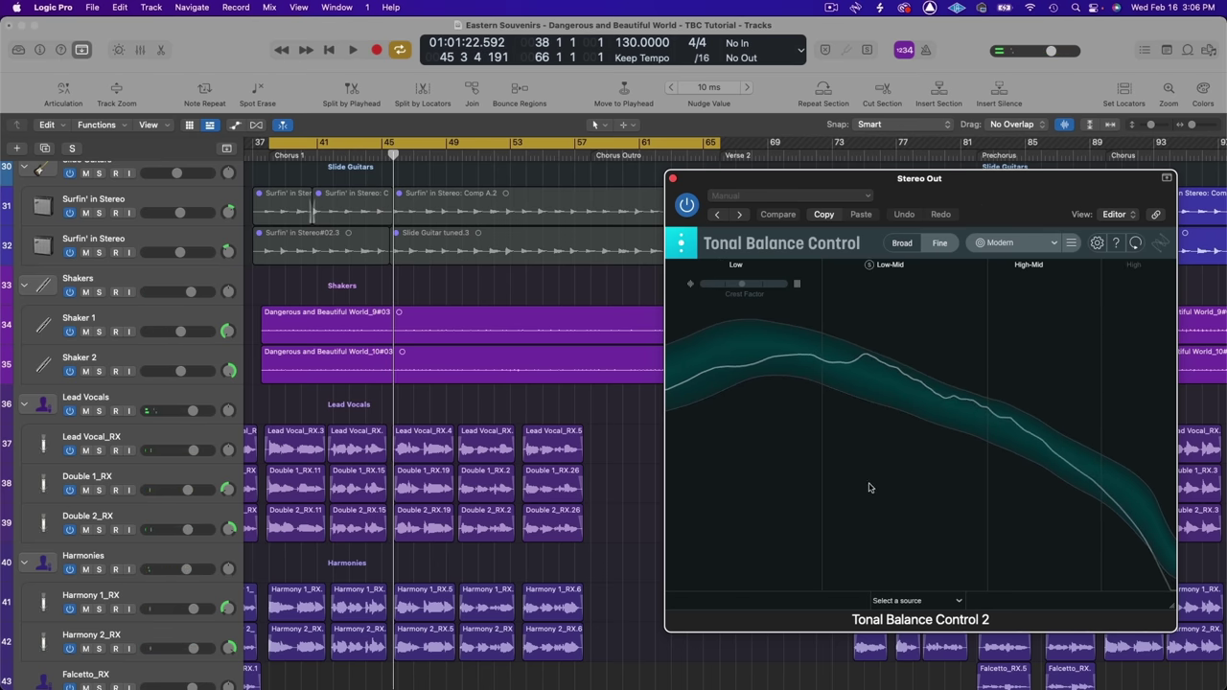
Link the mix's EQ as the source and raise its low shelf
{"action": "left_click", "coordinate": [906, 601]}
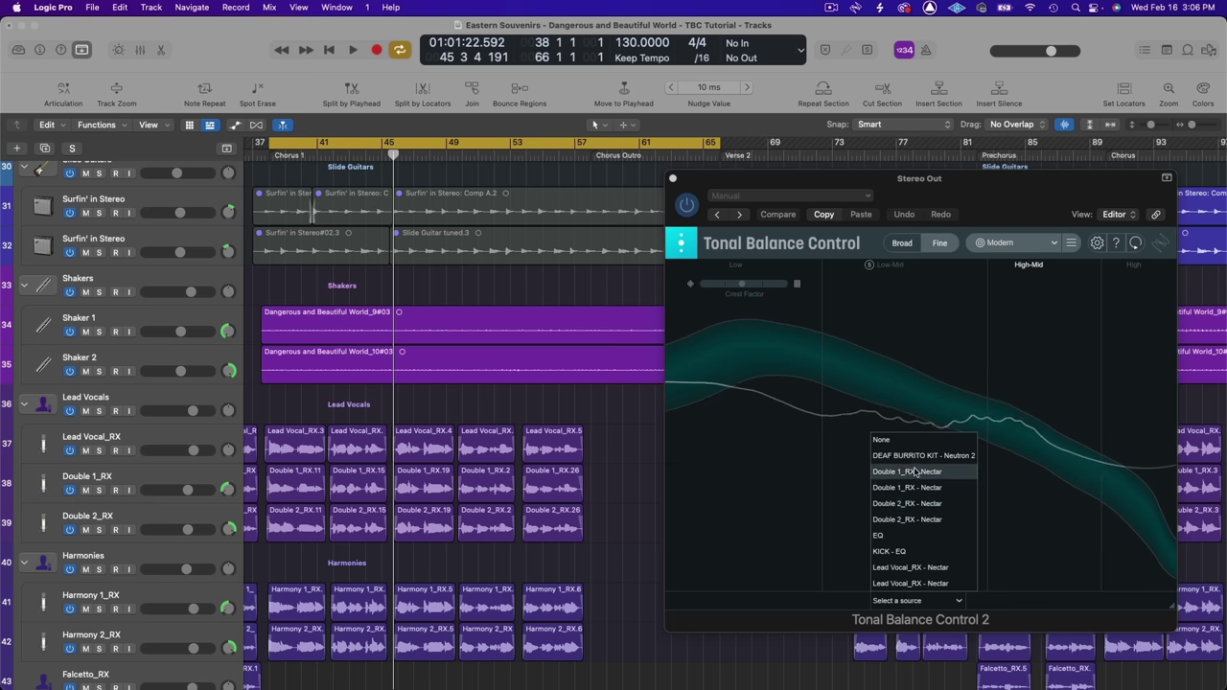
{"action": "left_click", "coordinate": [890, 538]}
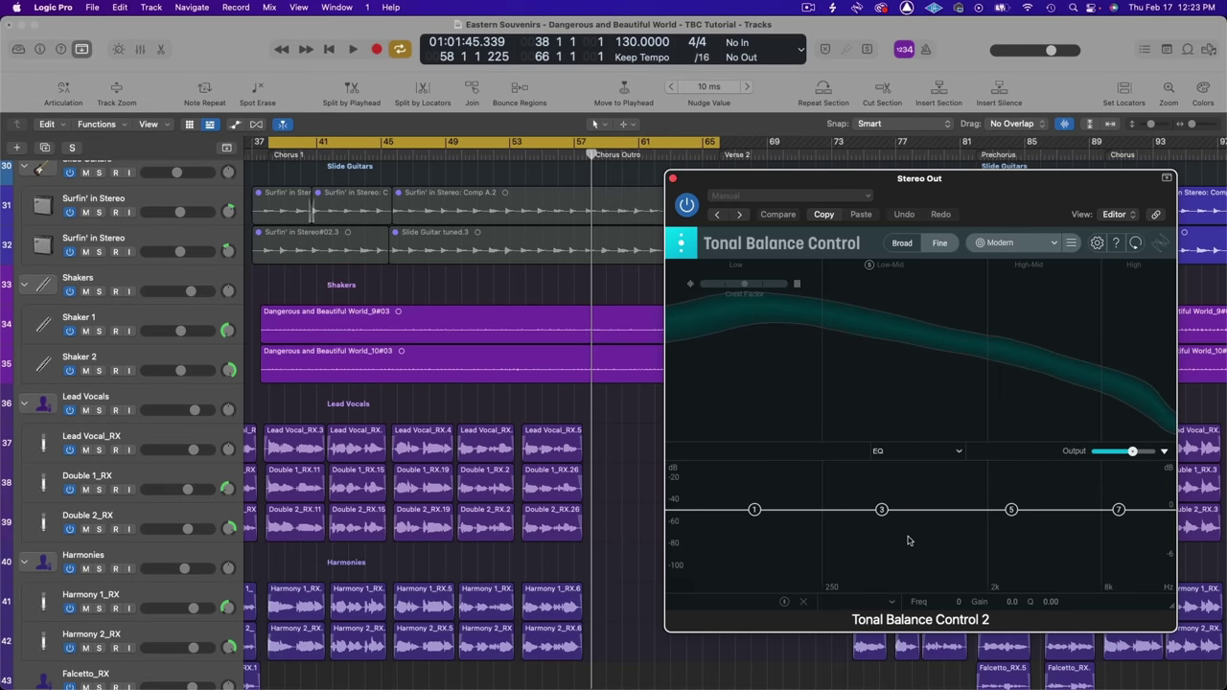
{"action": "left_click", "coordinate": [753, 510]}
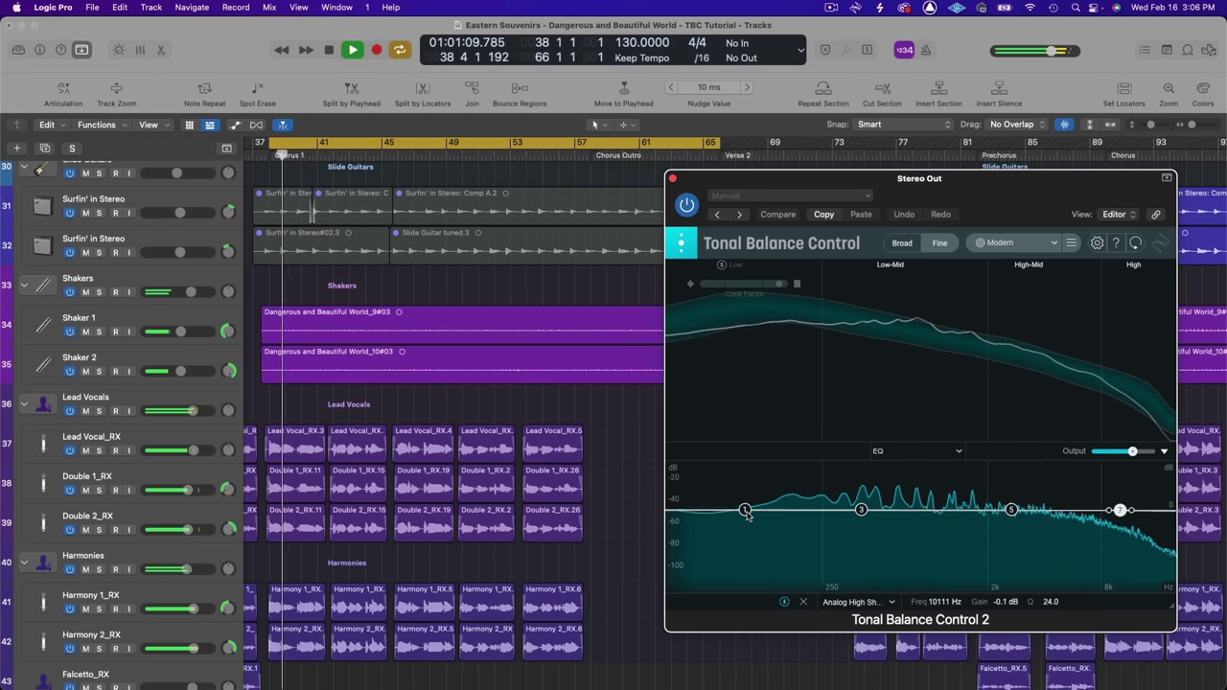
{"action": "mouse_move", "coordinate": [746, 515]}
{"action": "left_mouse_down"}
{"action": "mouse_move", "coordinate": [776, 507]}
{"action": "mouse_move", "coordinate": [766, 502]}
{"action": "left_mouse_up"}
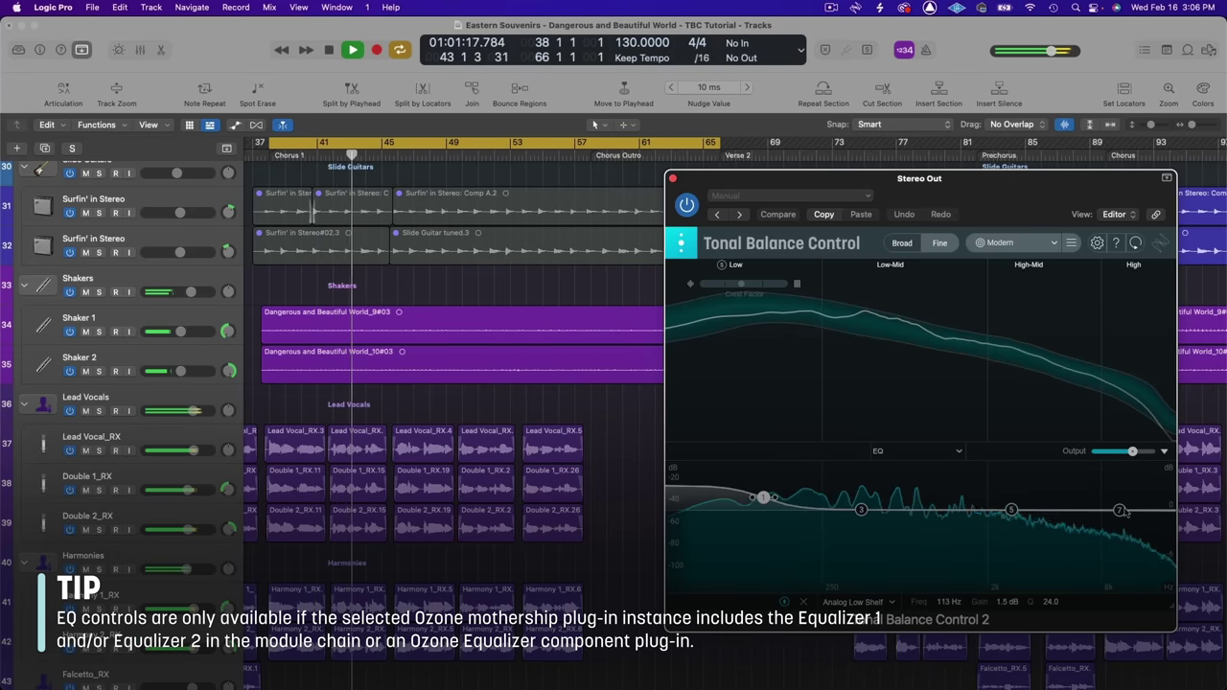
Lift the high shelf to 8323 Hz, 1.8 dB, Q 13.4, and dip the low-mids near 596 Hz
{"action": "left_click_drag", "start_coordinate": [1119, 509], "coordinate": [1104, 497]}
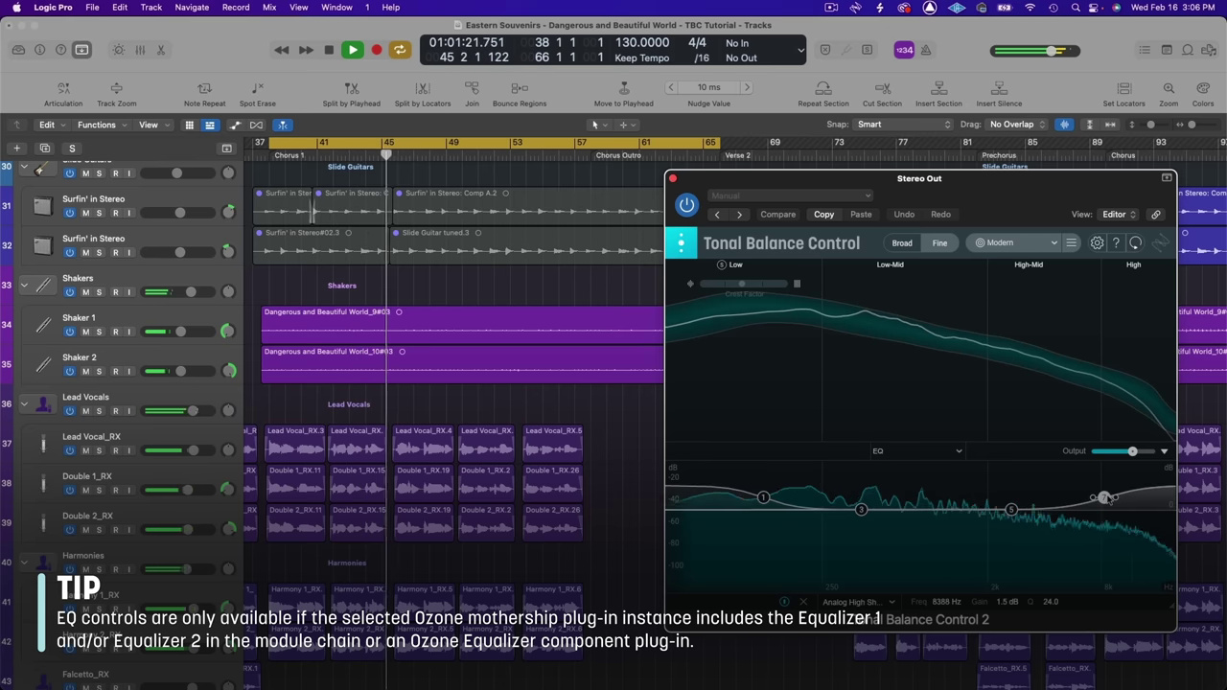
{"action": "left_click_drag", "start_coordinate": [1104, 497], "coordinate": [1105, 494]}
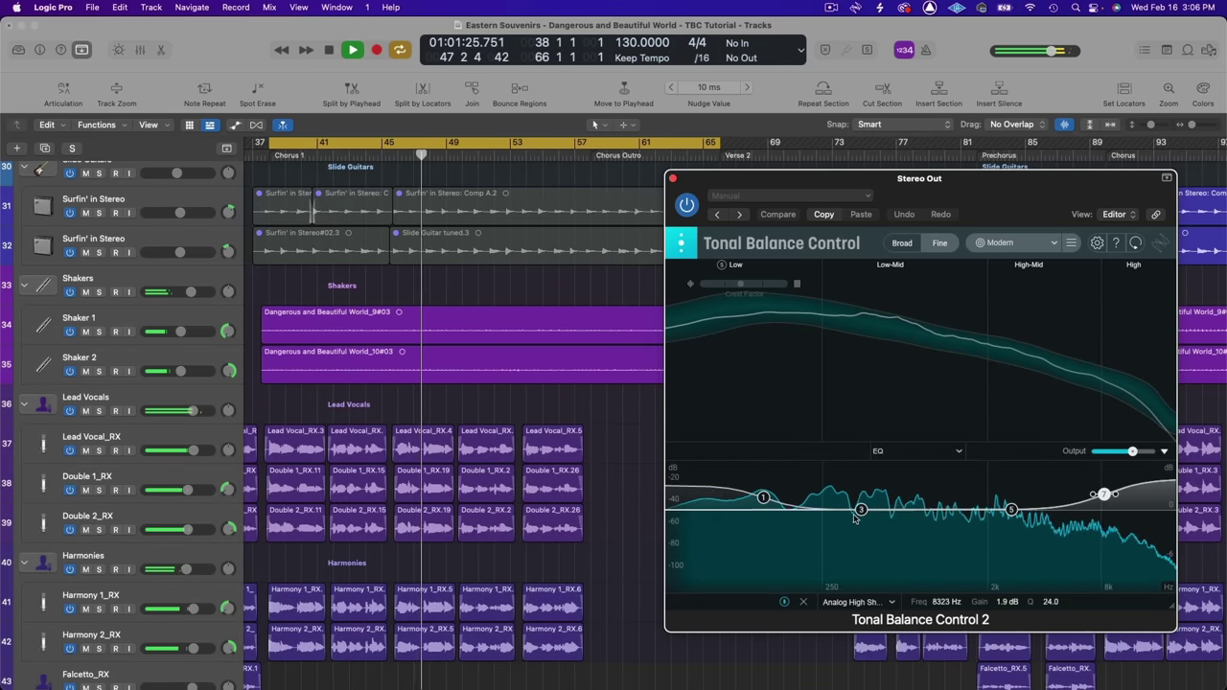
{"action": "left_click_drag", "start_coordinate": [862, 509], "coordinate": [891, 520]}
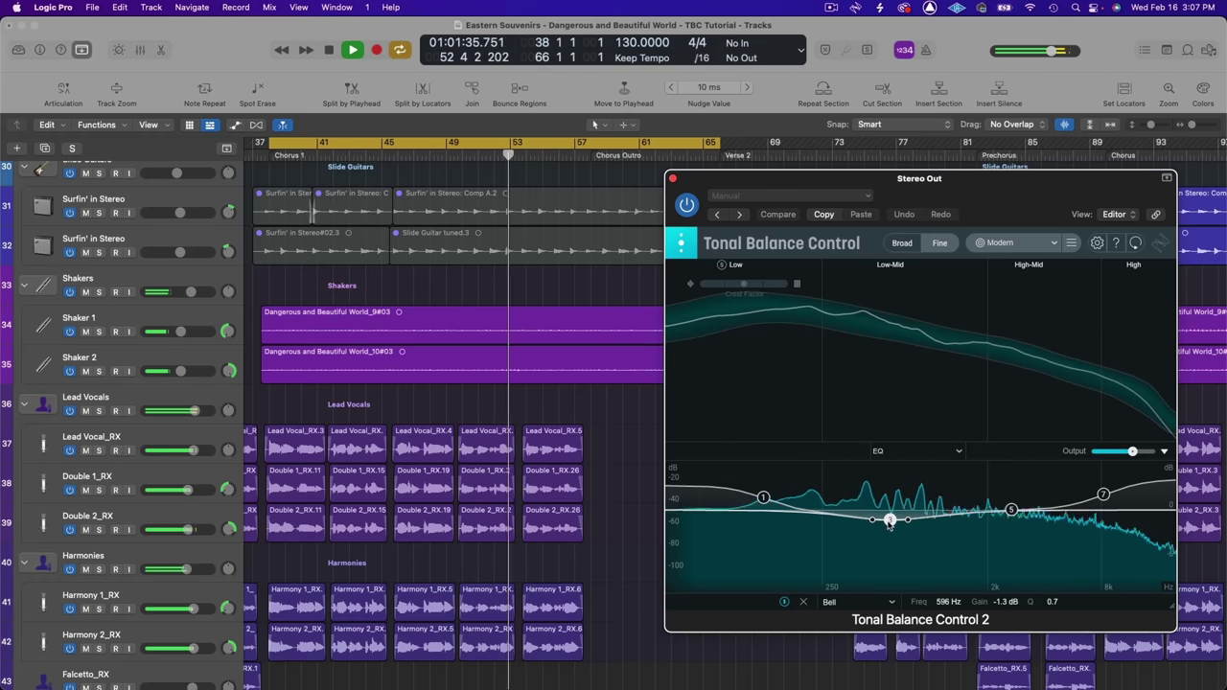
{"action": "left_click", "coordinate": [1102, 496]}
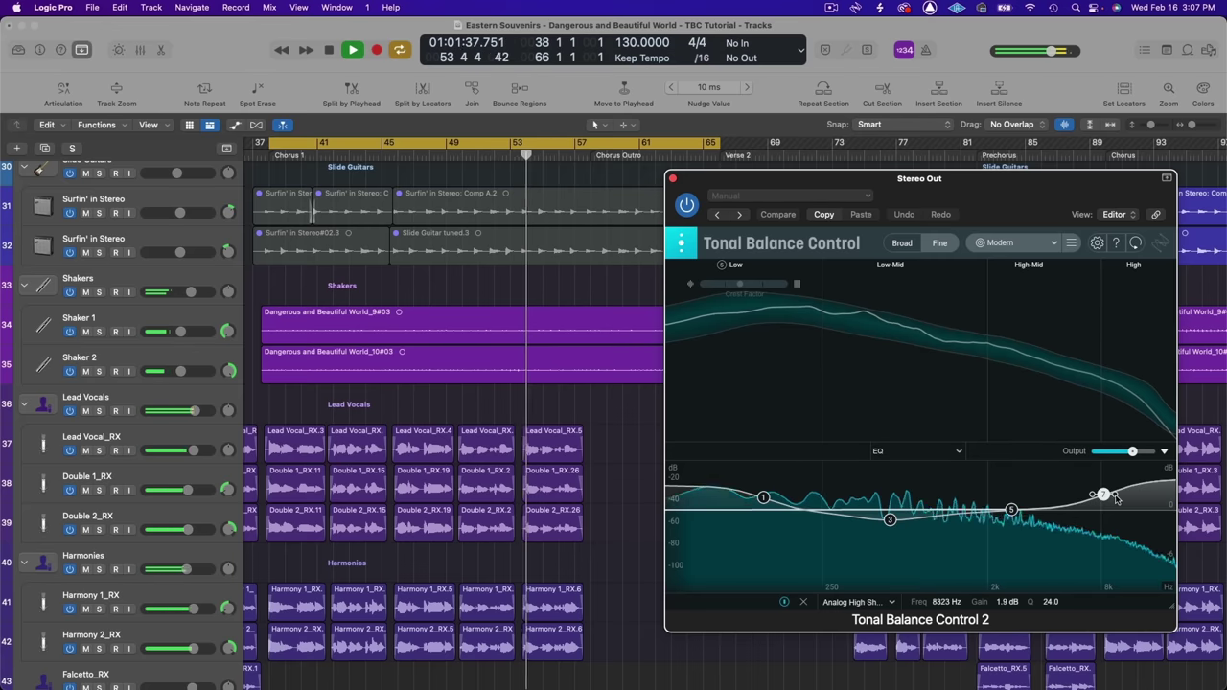
{"action": "left_click_drag", "start_coordinate": [1116, 497], "coordinate": [1103, 495]}
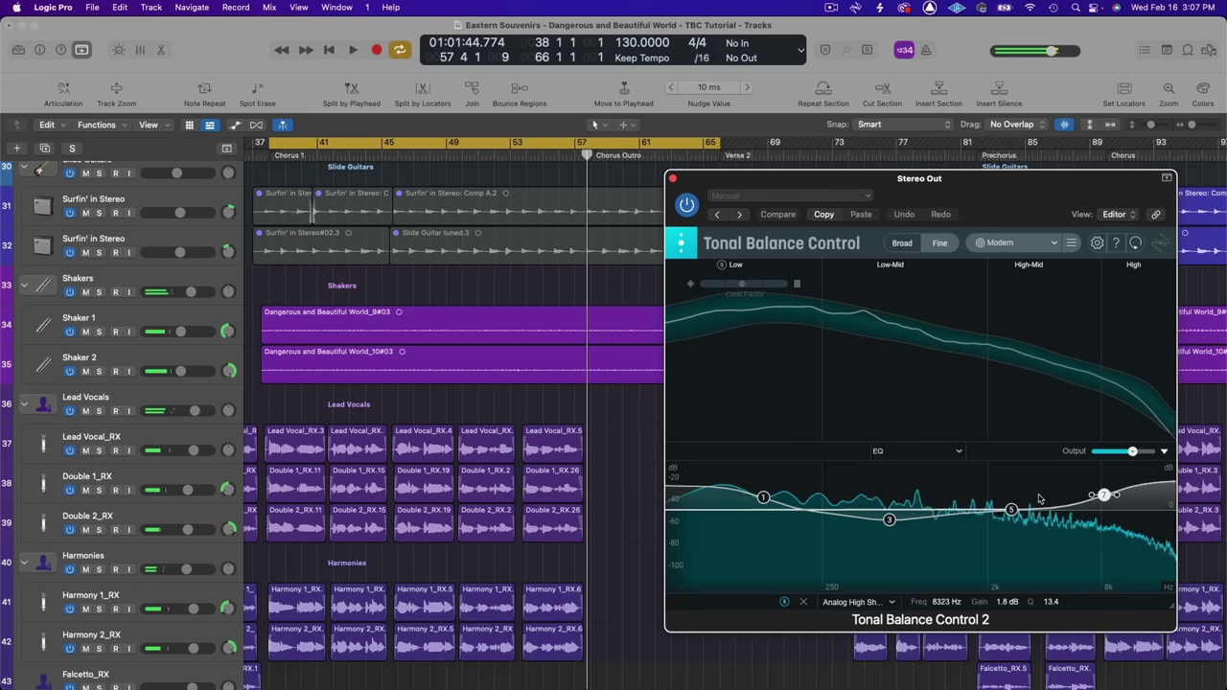
{"action": "left_click", "coordinate": [961, 451]}
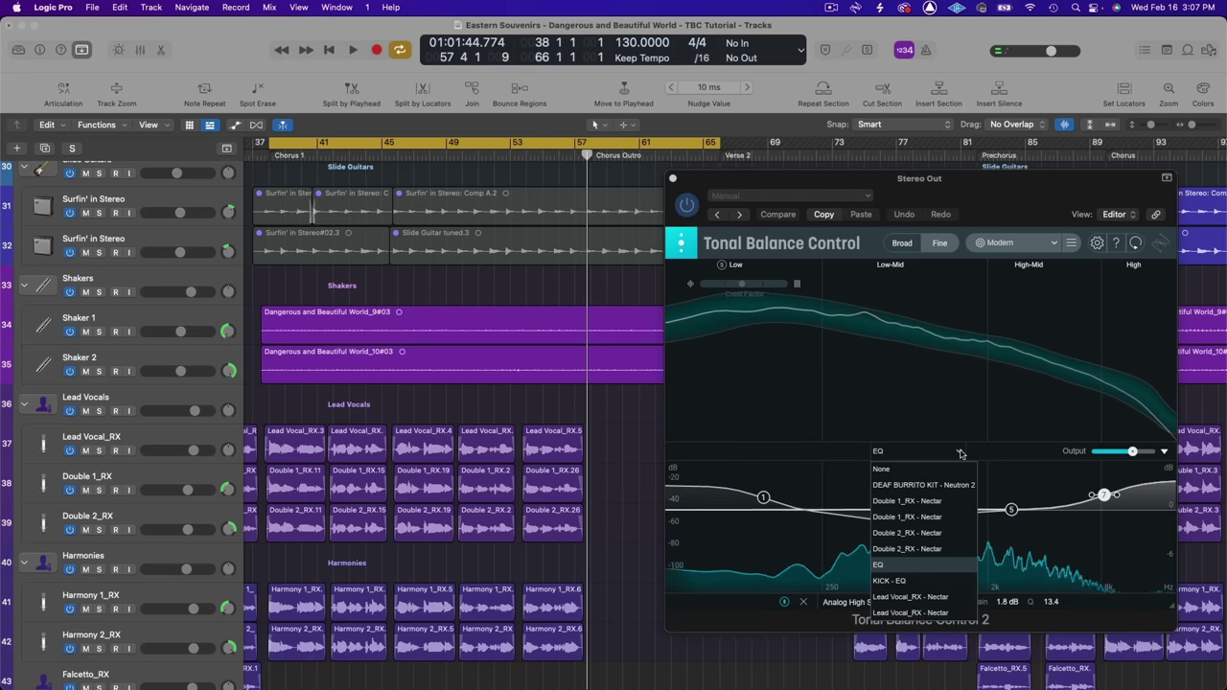
Switch the source to KICK - EQ and boost its lowest band about 1.5 dB near 51 Hz
{"action": "left_click", "coordinate": [901, 582]}
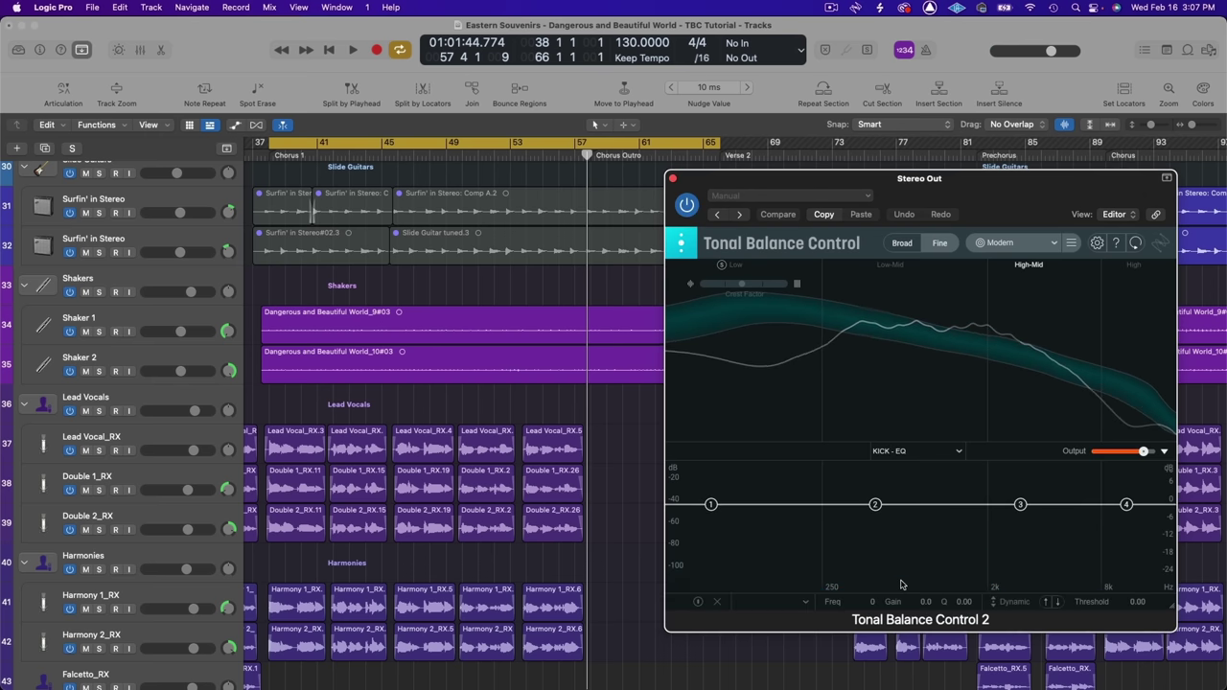
{"action": "left_click", "coordinate": [710, 504]}
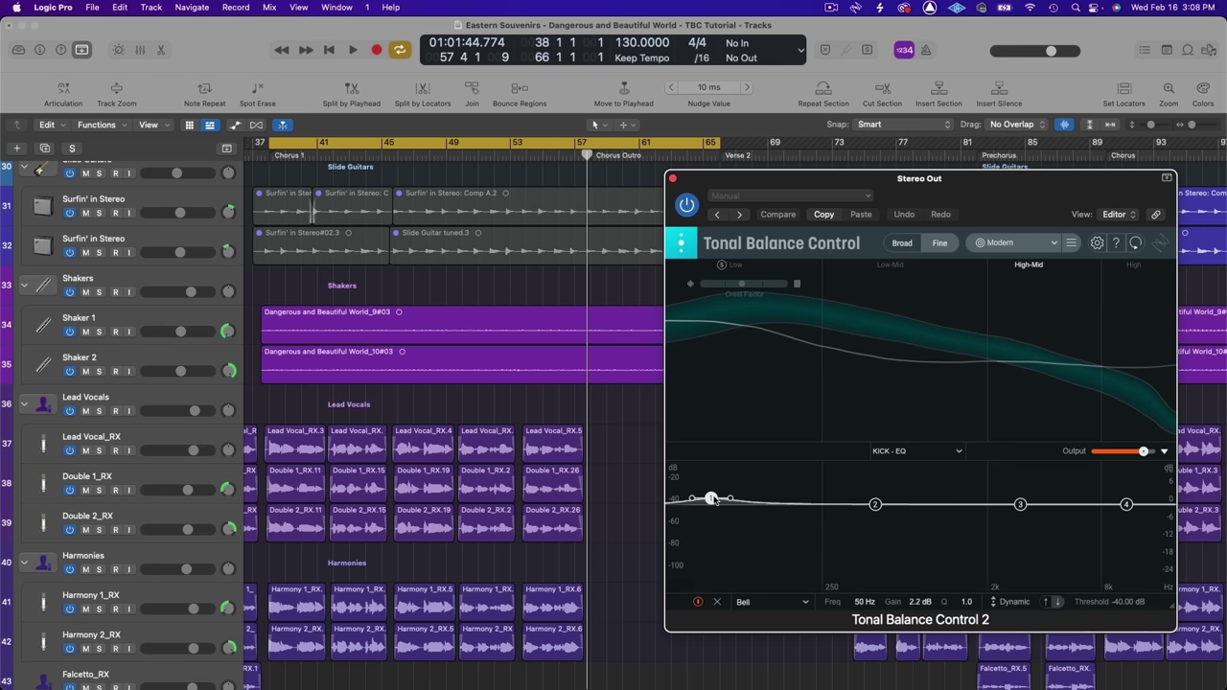
{"action": "key", "text": "space"}
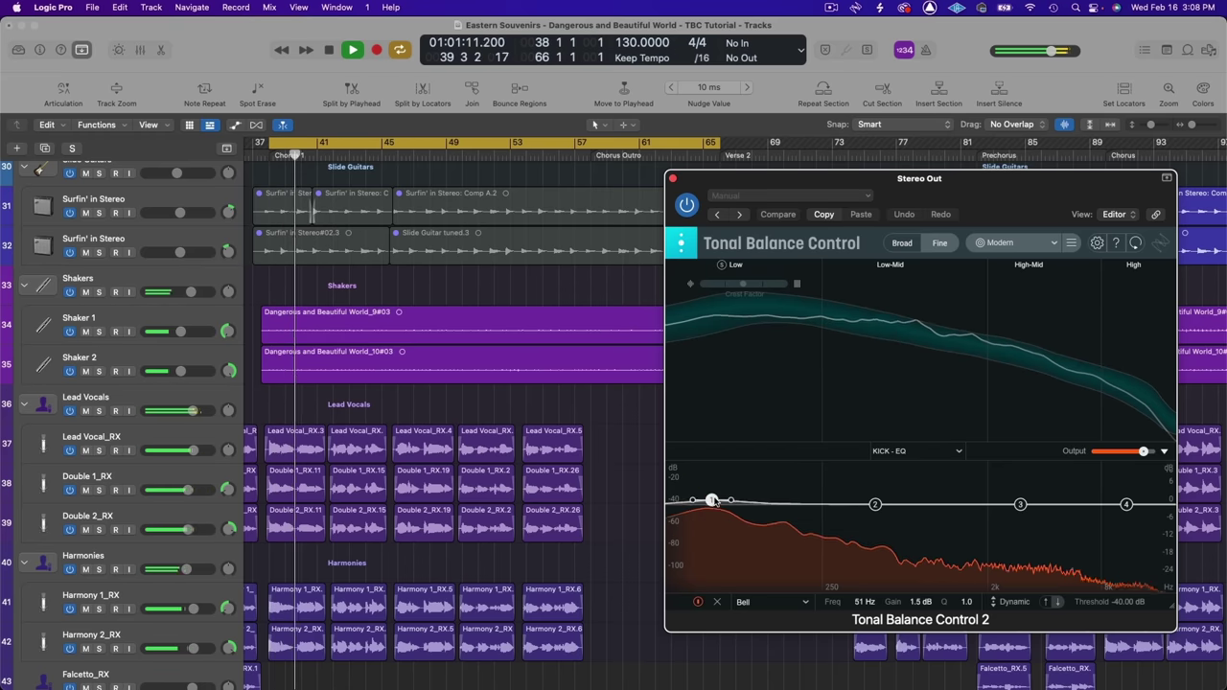
{"action": "left_click_drag", "start_coordinate": [714, 502], "coordinate": [715, 502]}
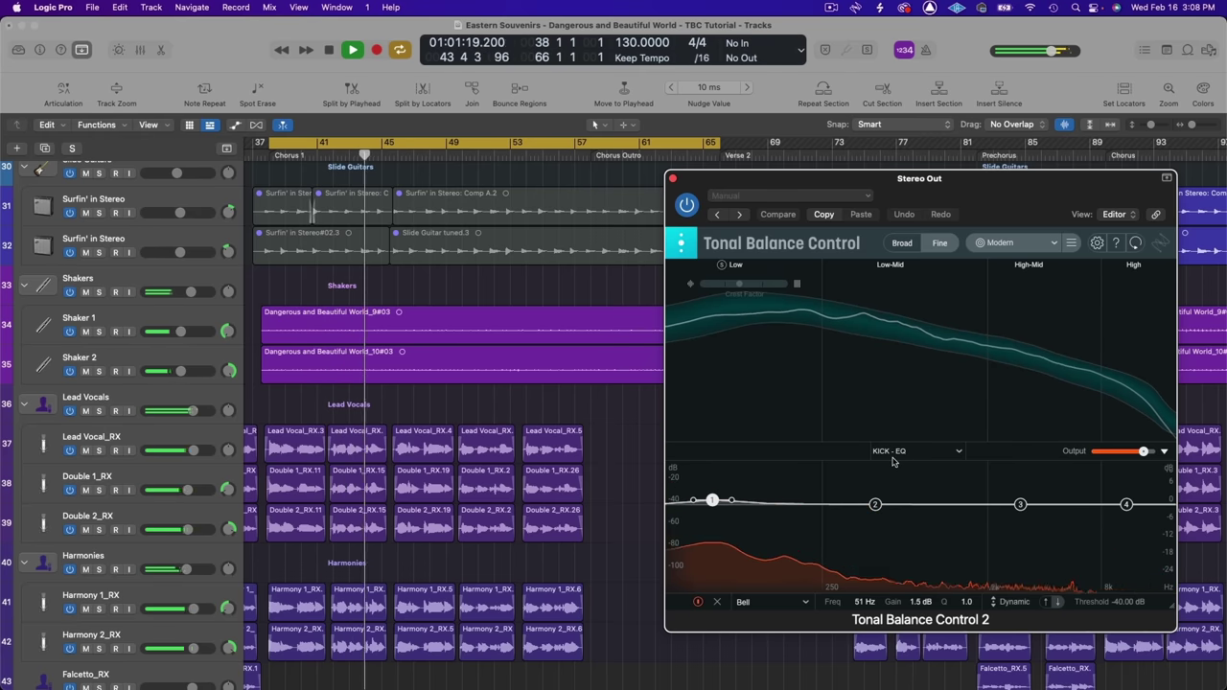
Solo the Low band during playback, then set the EQ source to None
{"action": "left_click", "coordinate": [722, 266]}
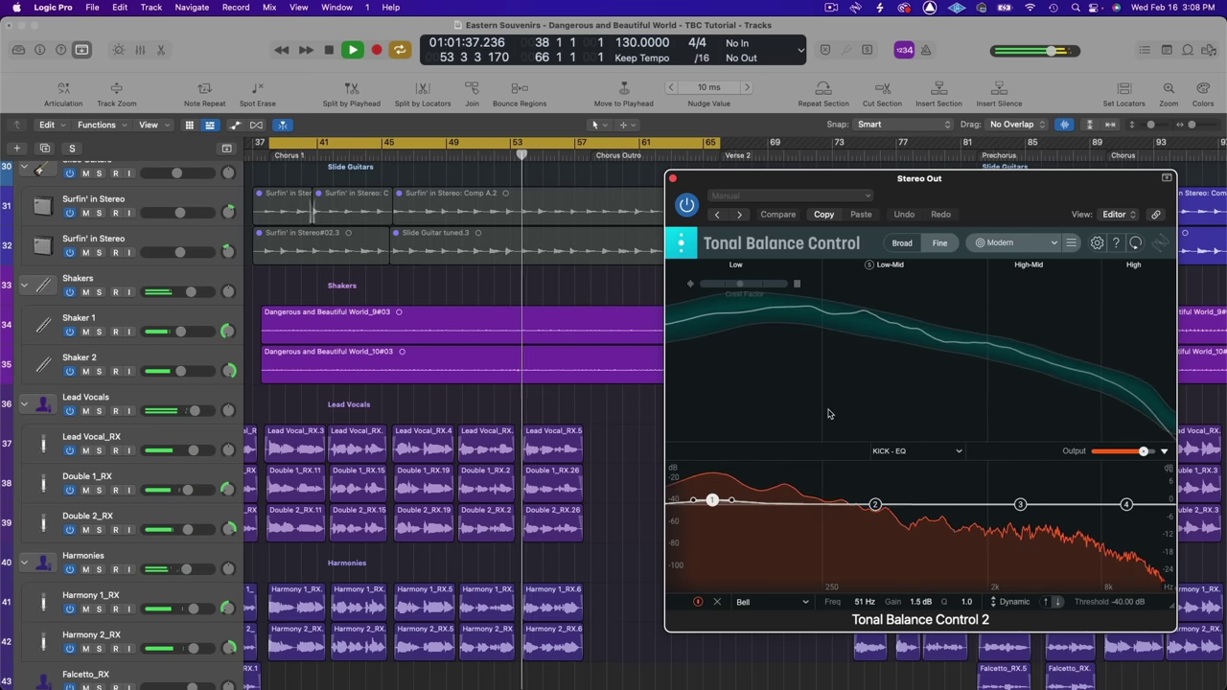
{"action": "key", "text": "space"}
{"action": "left_click", "coordinate": [917, 452]}
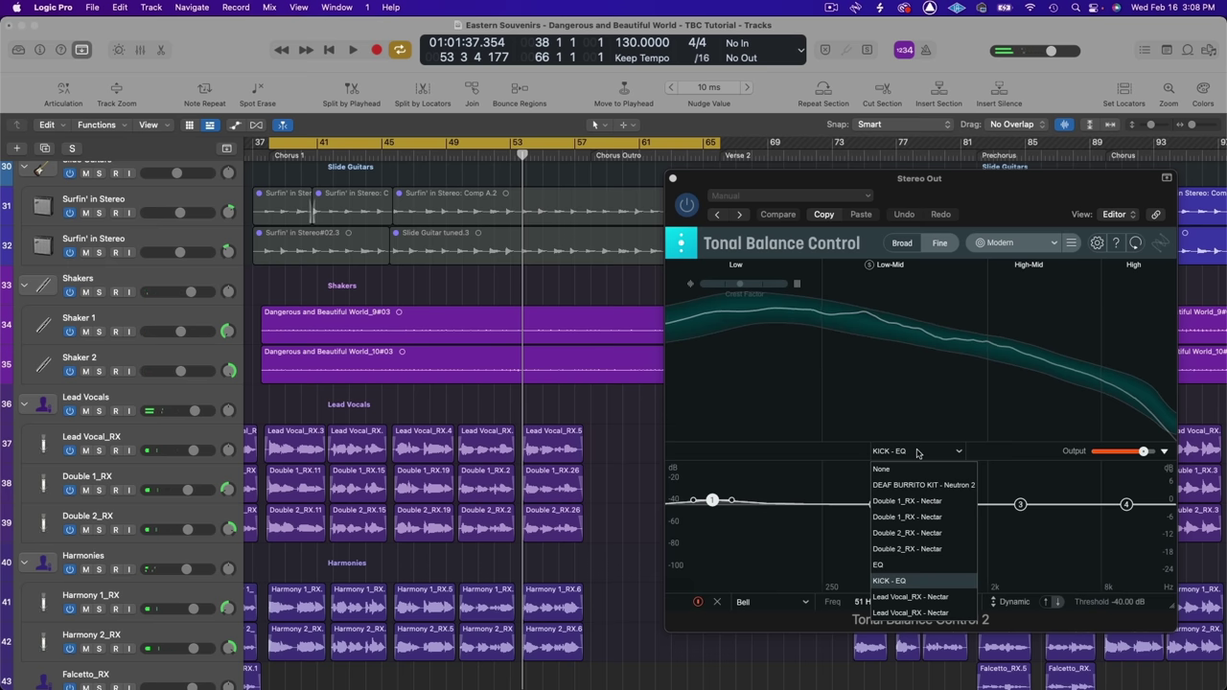
{"action": "left_click", "coordinate": [913, 467]}
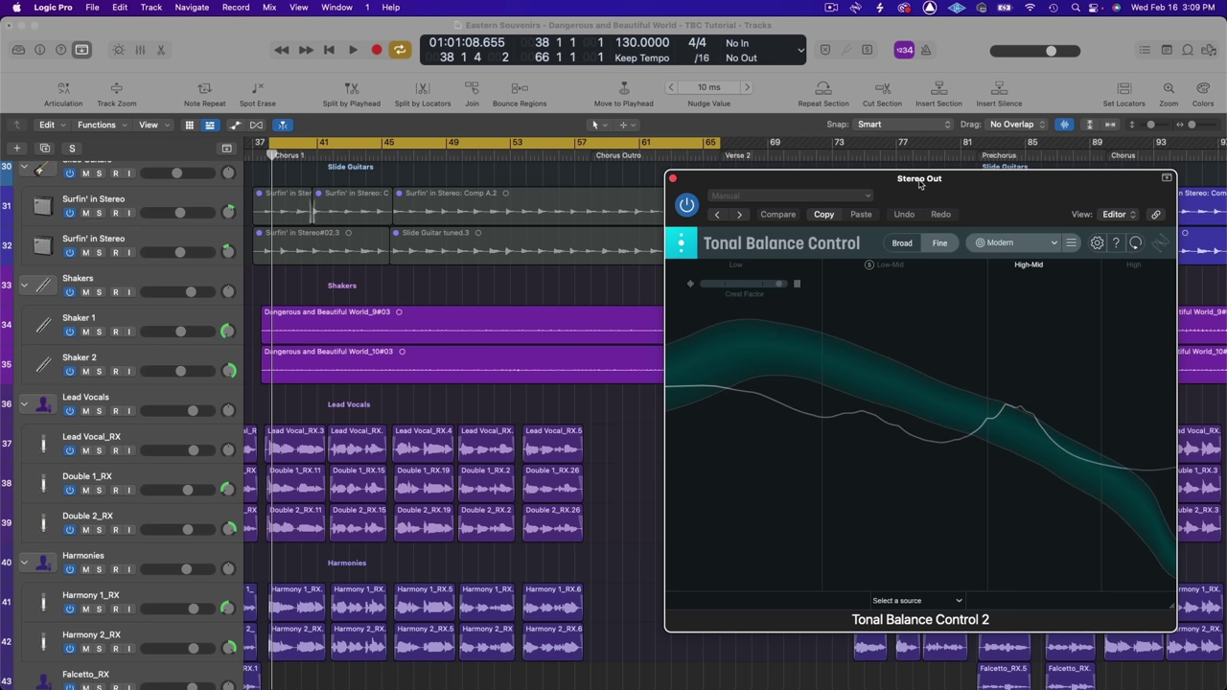
Play the mix to compare its curve against the Modern target with no EQ source
{"action": "key", "text": "space"}
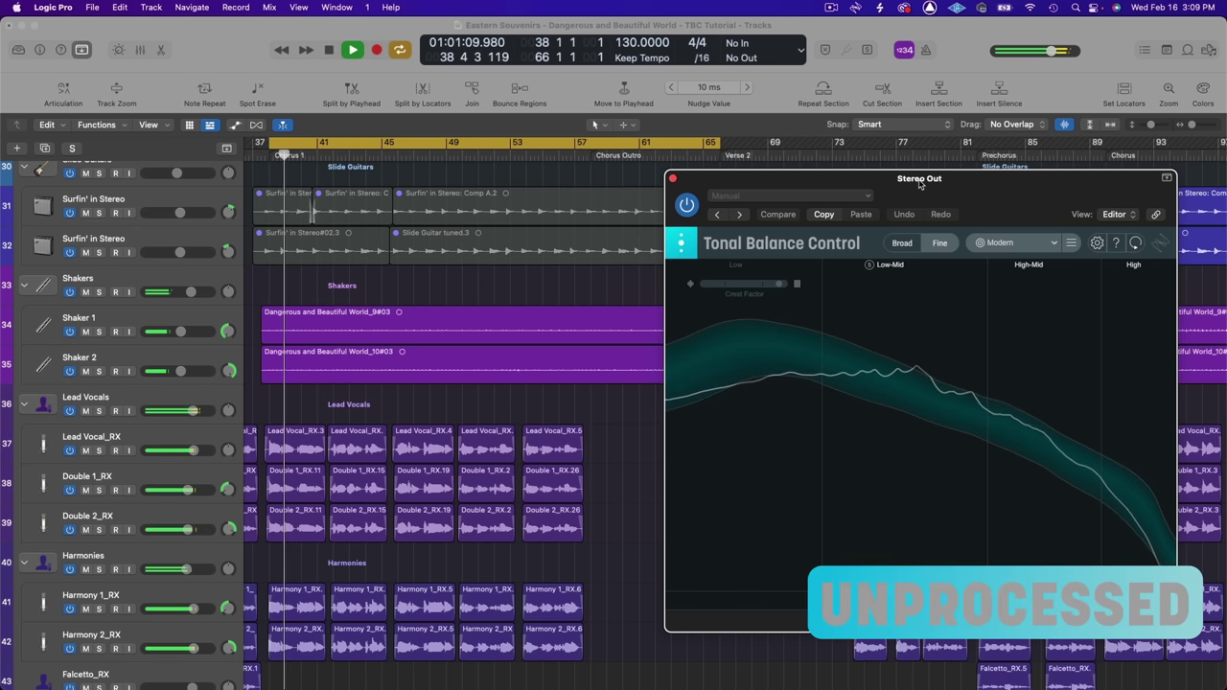